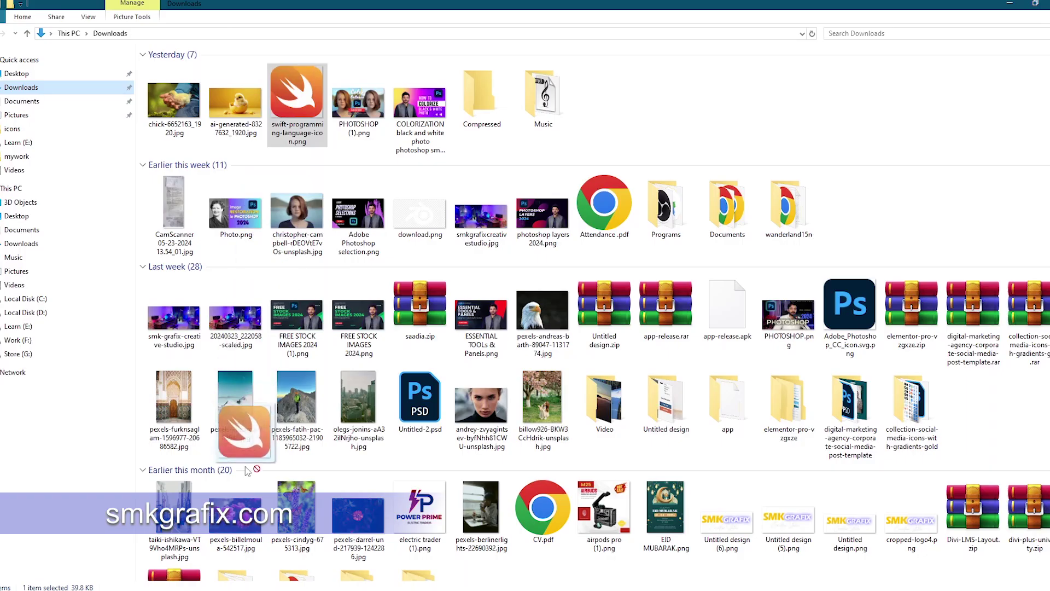
Place swift-programming-language-icon.png as an embedded object in the upper-left area of the chick photo
{"action": "left_click_drag", "start_coordinate": [246, 422], "coordinate": [350, 387]}
{"action": "left_click_drag", "start_coordinate": [448, 261], "coordinate": [191, 128]}
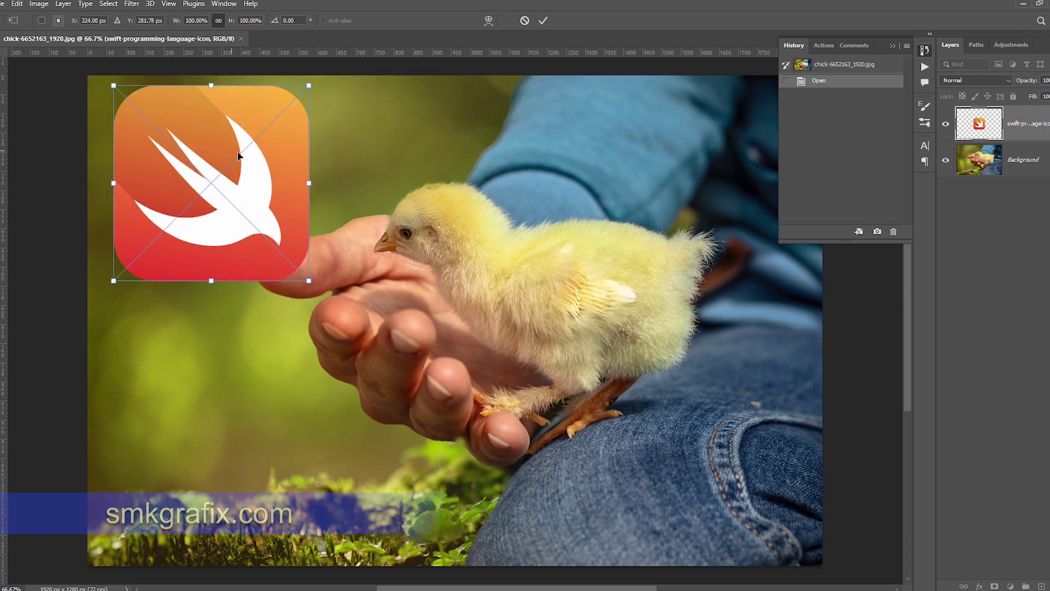
{"action": "left_click", "coordinate": [542, 22]}
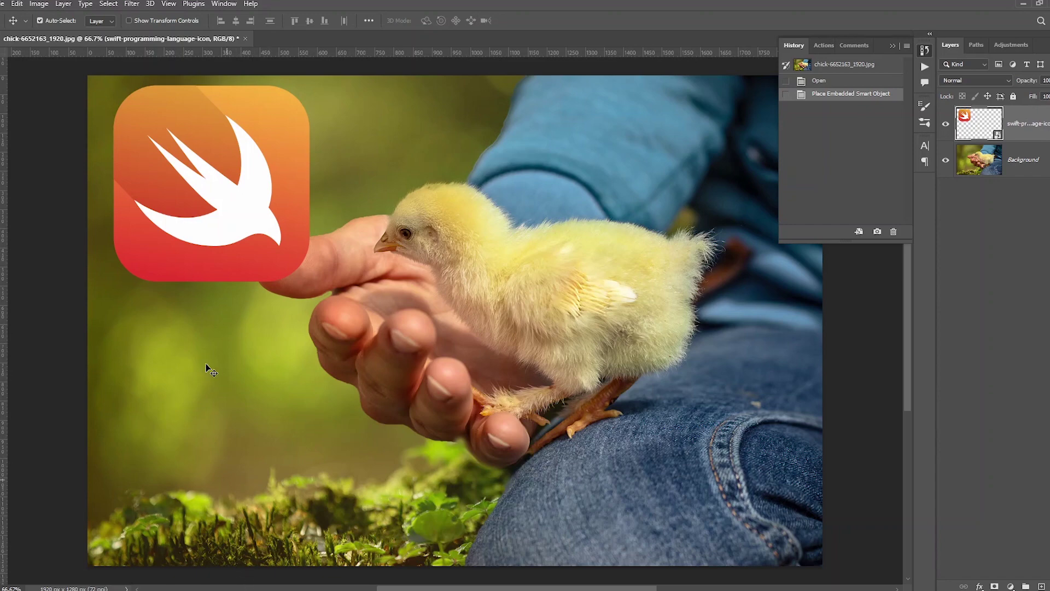
Move the Swift icon slightly down and inward, and distort its corners into a small wedge
{"action": "left_click_drag", "start_coordinate": [223, 209], "coordinate": [252, 234]}
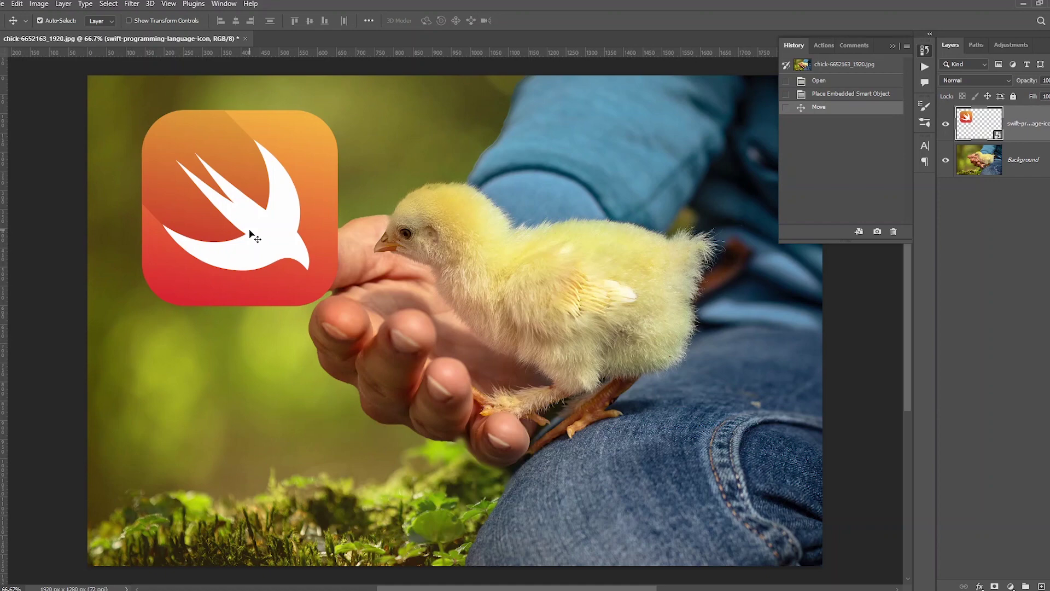
{"action": "key", "text": "ctrl+t"}
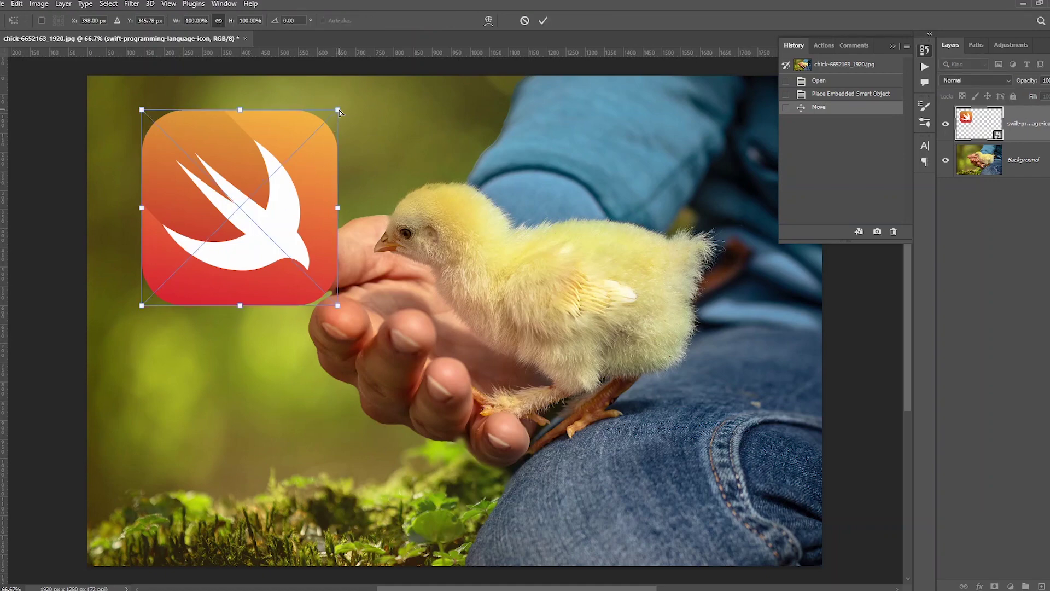
{"action": "left_click_drag", "start_coordinate": [337, 110], "coordinate": [193, 124]}
{"action": "left_click_drag", "start_coordinate": [142, 310], "coordinate": [130, 186]}
{"action": "key", "text": "Return"}
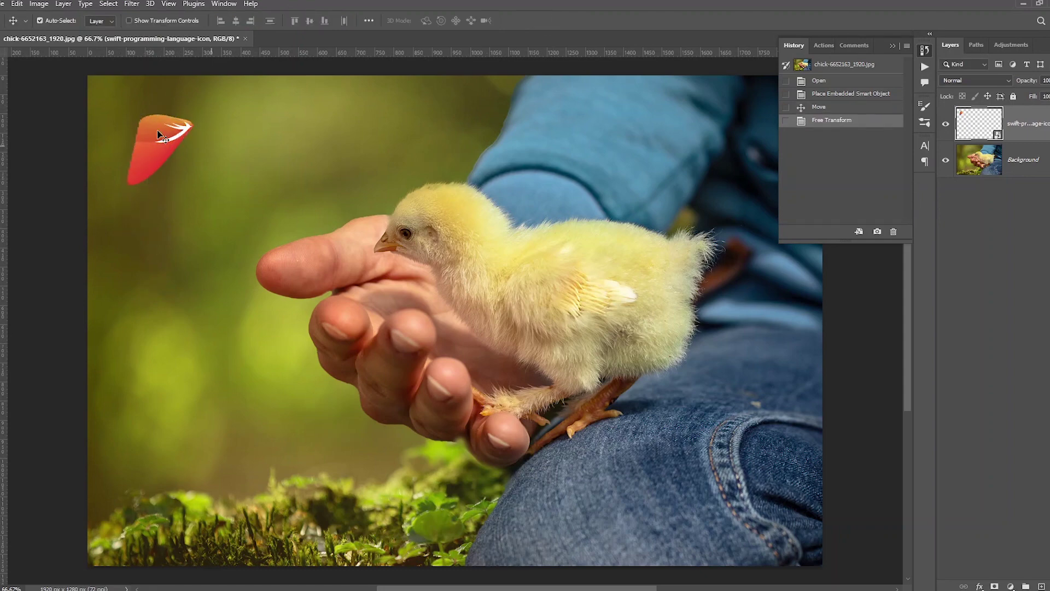
Distort the shrunken Swift icon into a larger uneven shape over the hand beside the chick's head and inspect its sharpness
{"action": "key", "text": "ctrl+t"}
{"action": "left_click_drag", "start_coordinate": [194, 127], "coordinate": [303, 149]}
{"action": "left_click_drag", "start_coordinate": [226, 245], "coordinate": [255, 242]}
{"action": "left_click_drag", "start_coordinate": [303, 153], "coordinate": [293, 121]}
{"action": "left_click_drag", "start_coordinate": [312, 177], "coordinate": [386, 271]}
{"action": "key", "text": "Return"}
{"action": "scroll", "coordinate": [340, 203], "scroll_direction": "up", "scroll_amount": 6}
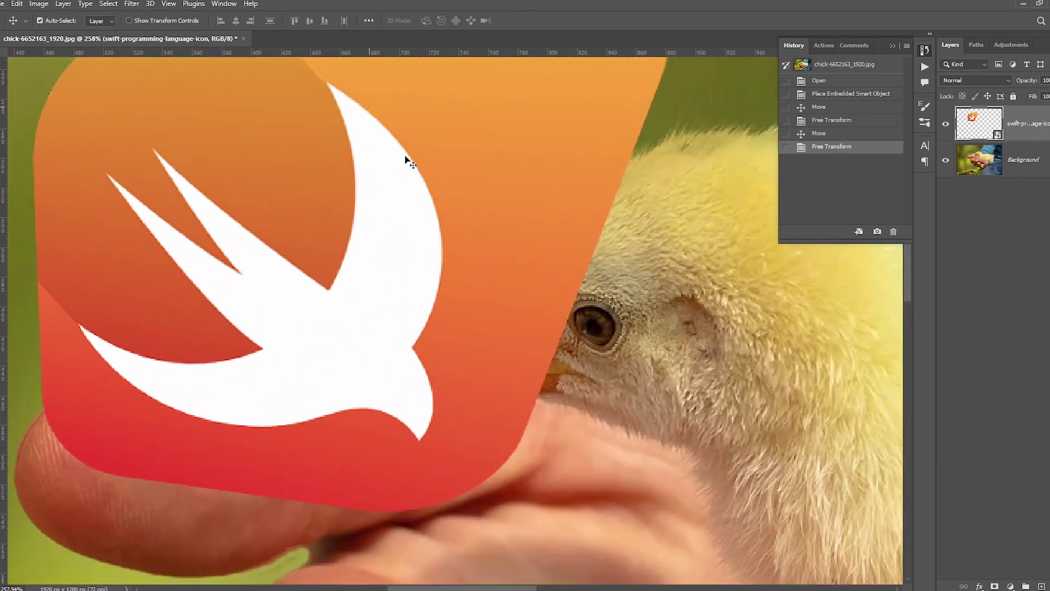
{"action": "scroll", "coordinate": [481, 257], "scroll_direction": "down", "scroll_amount": 6}
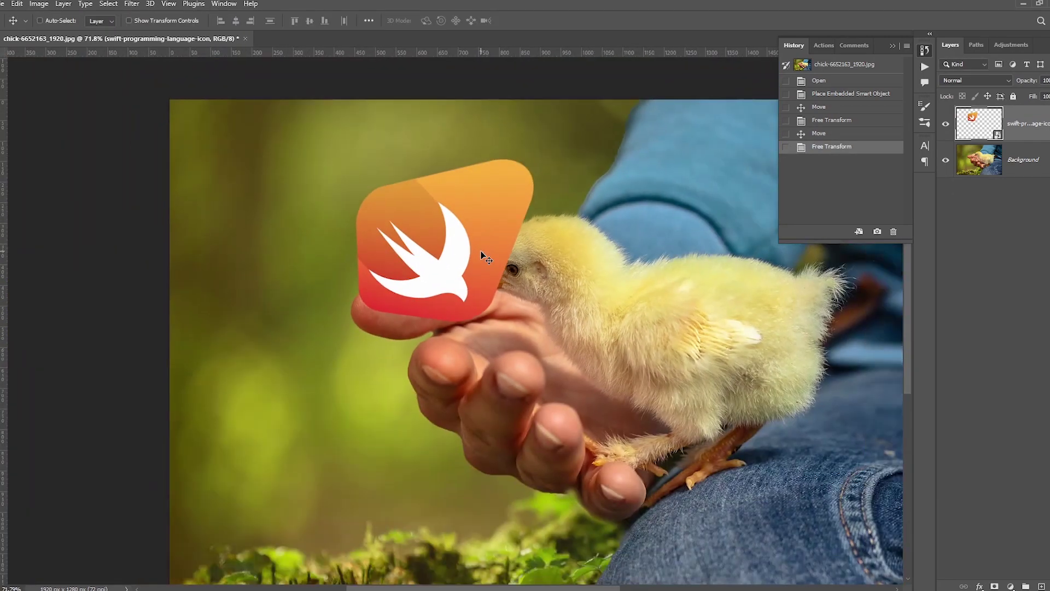
Scale the distorted Swift smart object down to a tiny speck above the hand
{"action": "key", "text": "ctrl+t"}
{"action": "left_click_drag", "start_coordinate": [555, 136], "coordinate": [549, 147]}
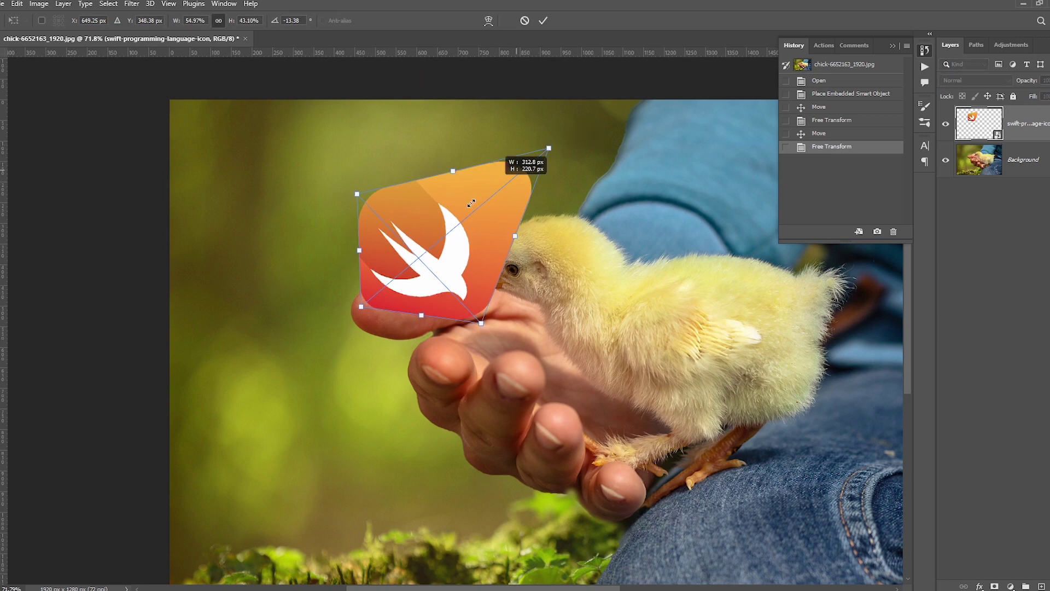
{"action": "left_click_drag", "start_coordinate": [471, 202], "coordinate": [440, 239]}
{"action": "key", "text": "Return"}
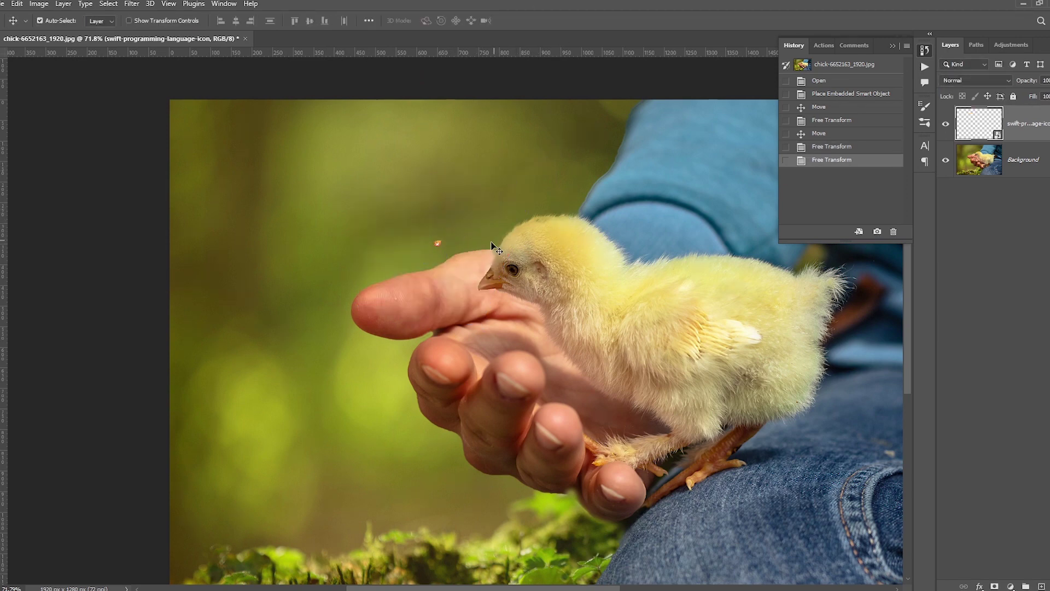
Scale the tiny Swift smart object up until it covers the chick's head, and move it down over the hand
{"action": "key", "text": "ctrl+t"}
{"action": "left_click_drag", "start_coordinate": [442, 238], "coordinate": [665, 54]}
{"action": "left_click", "coordinate": [543, 20]}
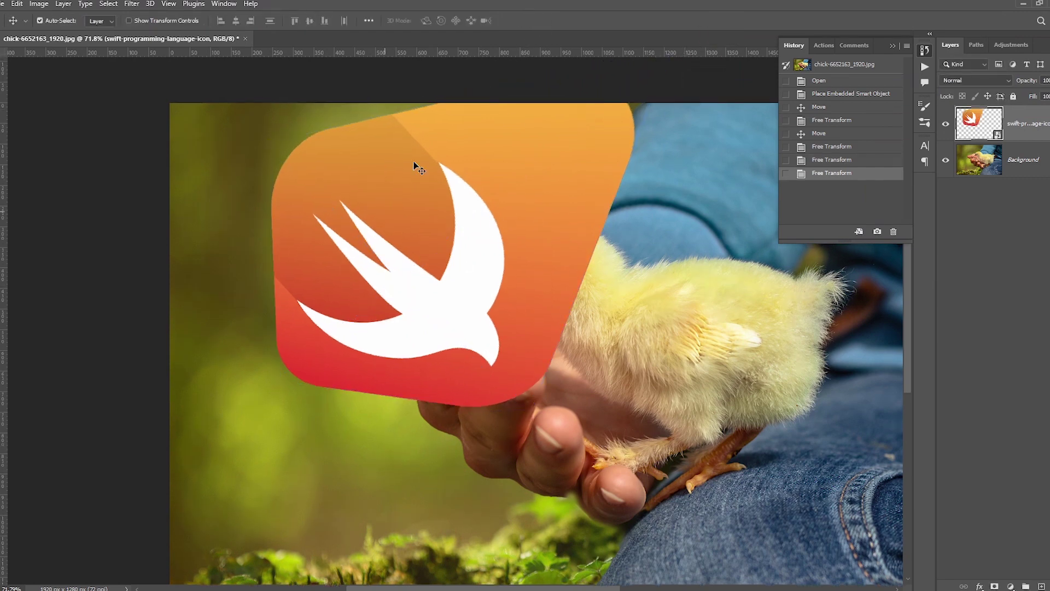
{"action": "left_click_drag", "start_coordinate": [414, 164], "coordinate": [363, 263]}
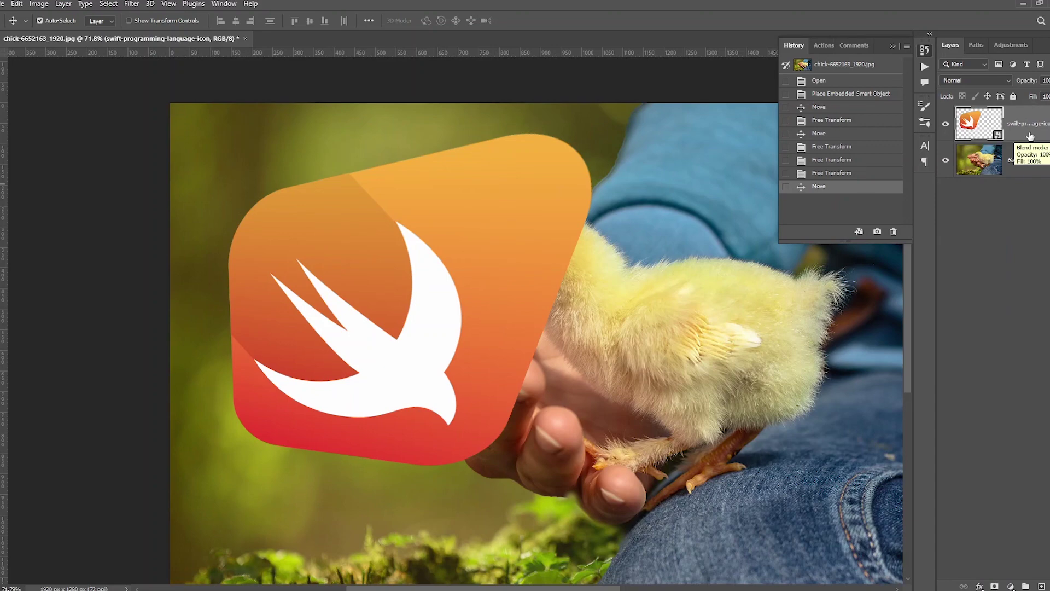
Rasterize the Swift icon layer and scale it down to a tiny speck on the hand
{"action": "right_click", "coordinate": [1031, 136]}
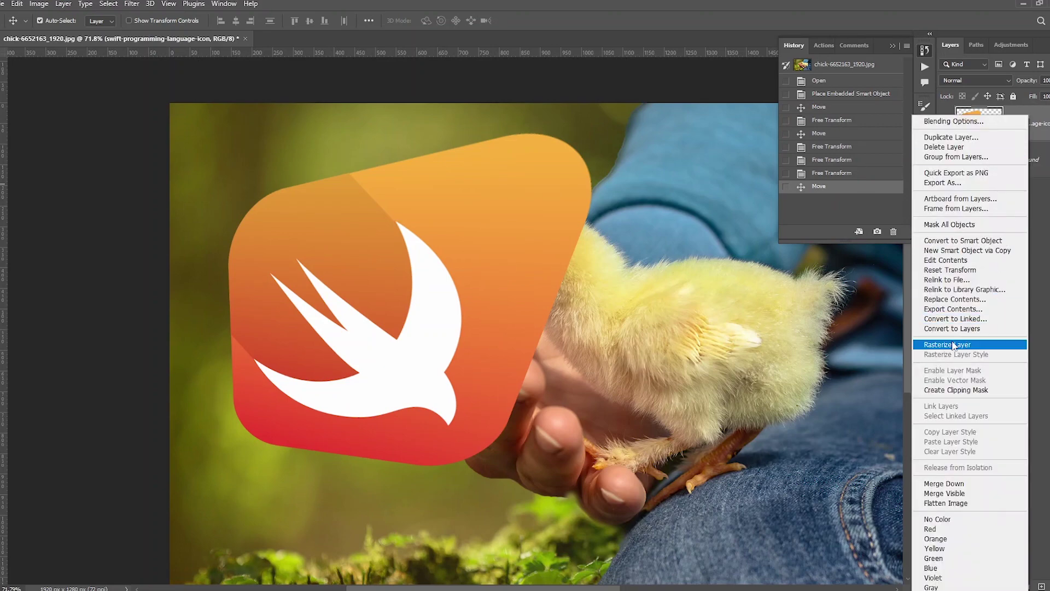
{"action": "left_click", "coordinate": [948, 344]}
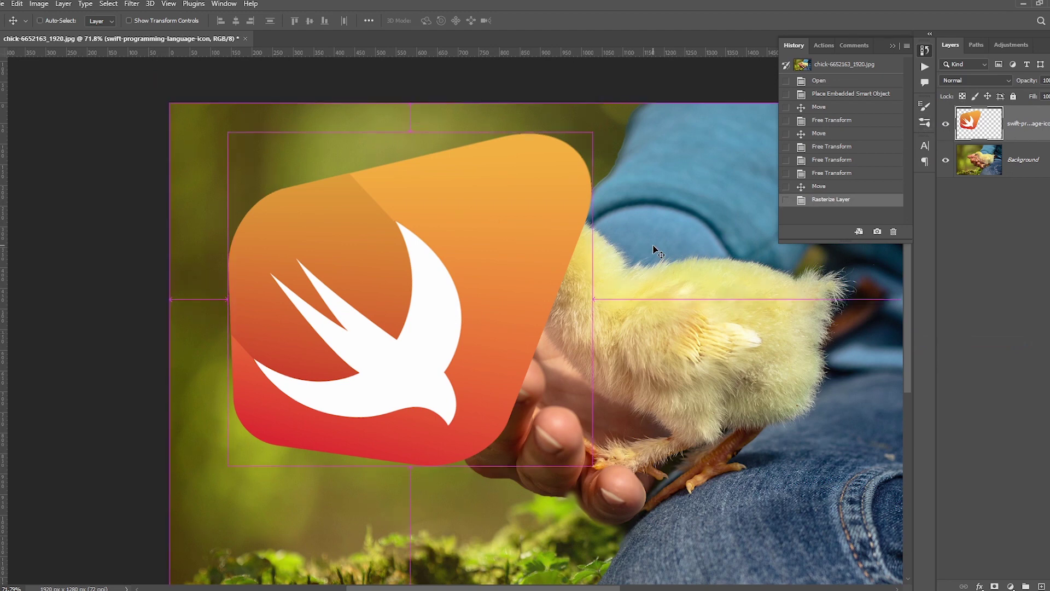
{"action": "key", "text": "ctrl+t"}
{"action": "left_click_drag", "start_coordinate": [592, 131], "coordinate": [413, 296]}
{"action": "left_click", "coordinate": [544, 23]}
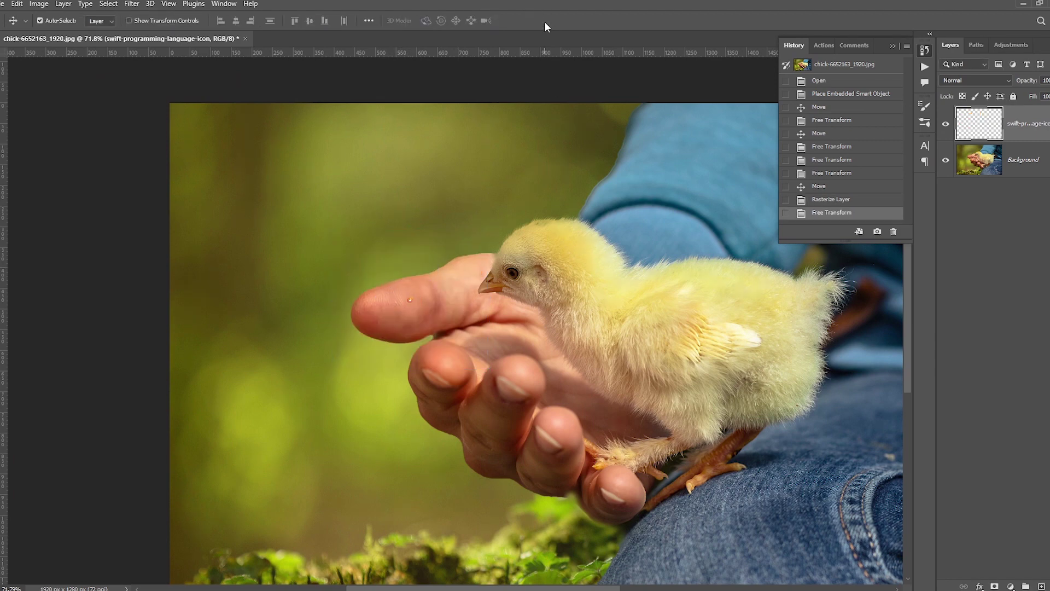
Scale the tiny rasterized Swift icon up to about 7194% so it covers the hand and the chick's head
{"action": "key", "text": "ctrl+t"}
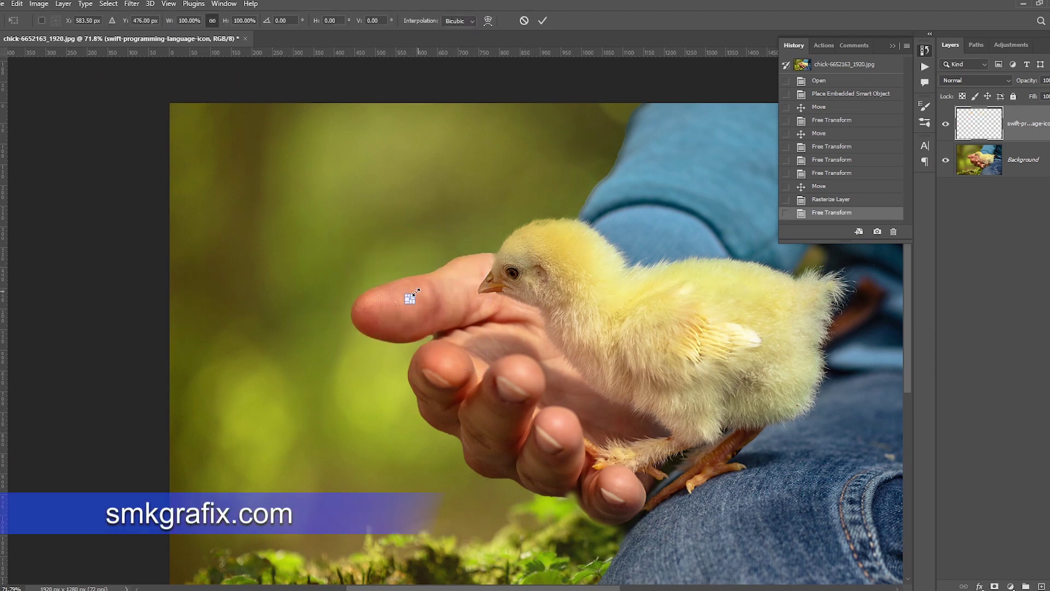
{"action": "left_click_drag", "start_coordinate": [414, 294], "coordinate": [577, 228]}
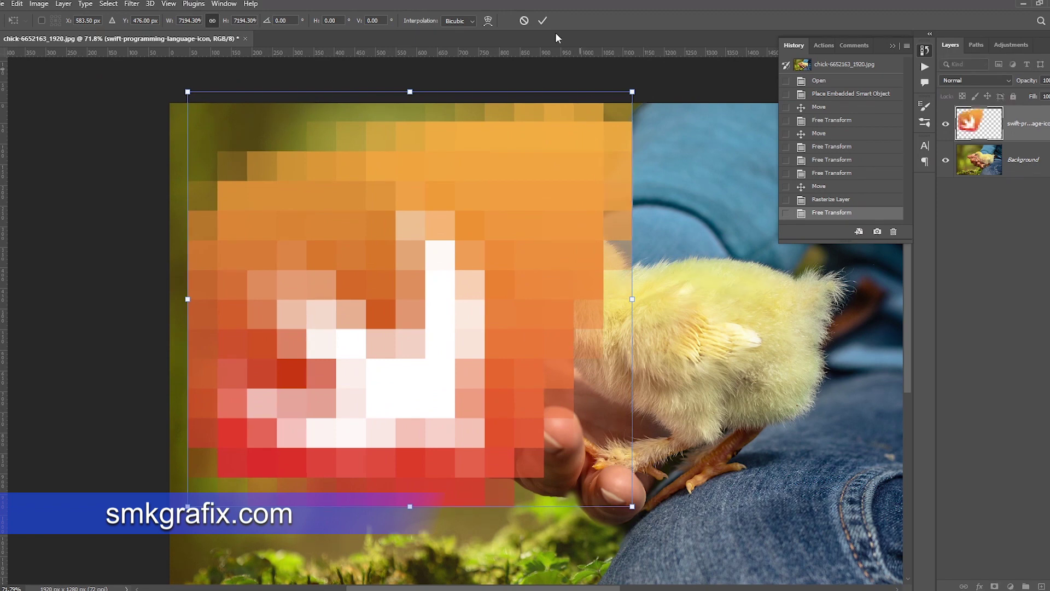
{"action": "left_click", "coordinate": [543, 21]}
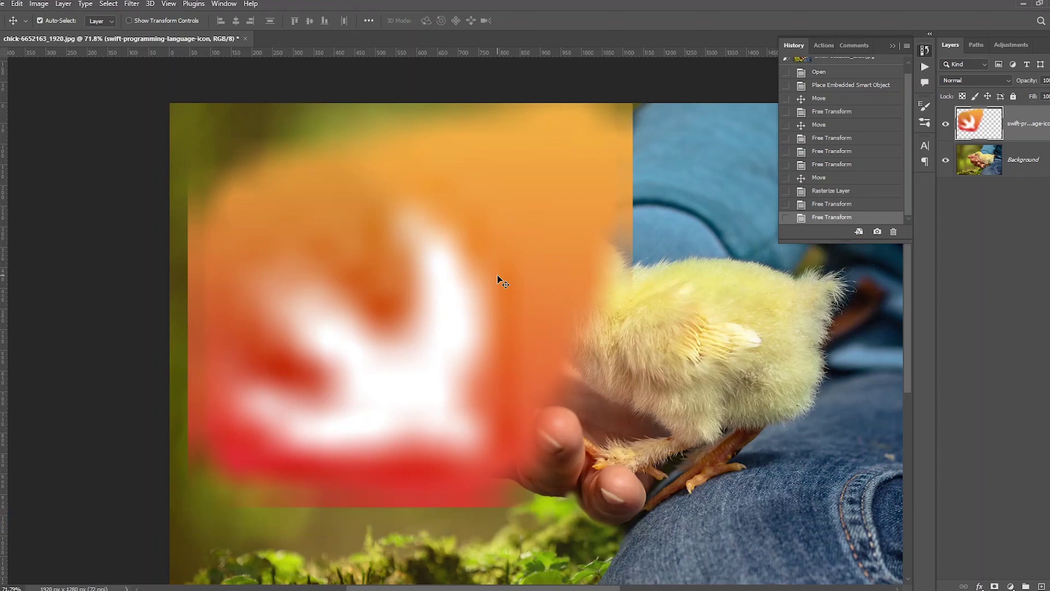
Undo the Swift icon's transforms, moves and rasterizing back to its original placement as a smart object
{"action": "key", "text": "ctrl+z"}
{"action": "key", "text": "ctrl+z"}
{"action": "key", "text": "ctrl+z"}
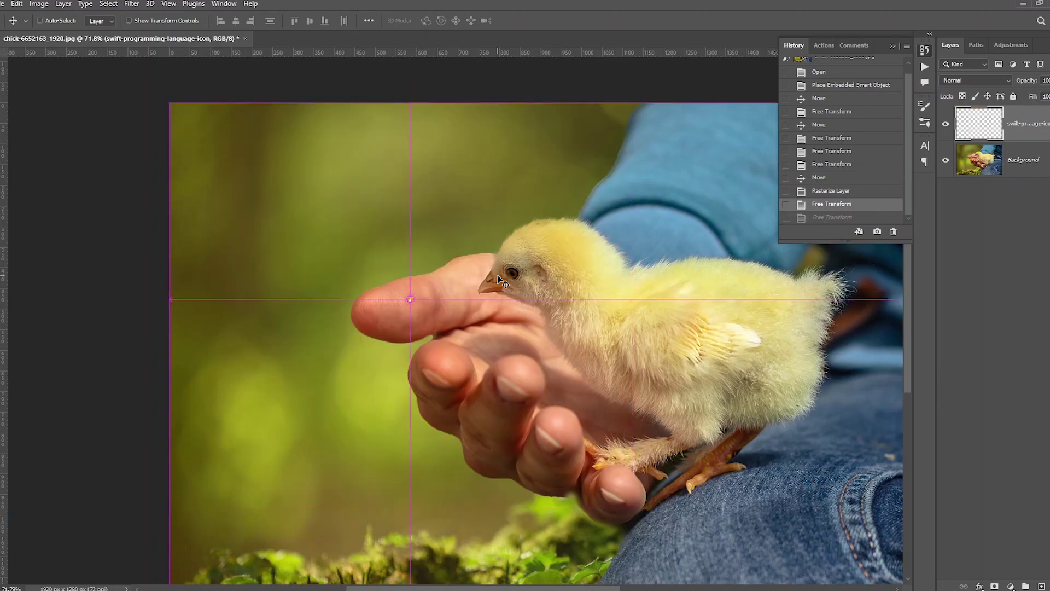
{"action": "key", "text": "ctrl+z"}
{"action": "key", "text": "ctrl+z"}
{"action": "key", "text": "ctrl+z"}
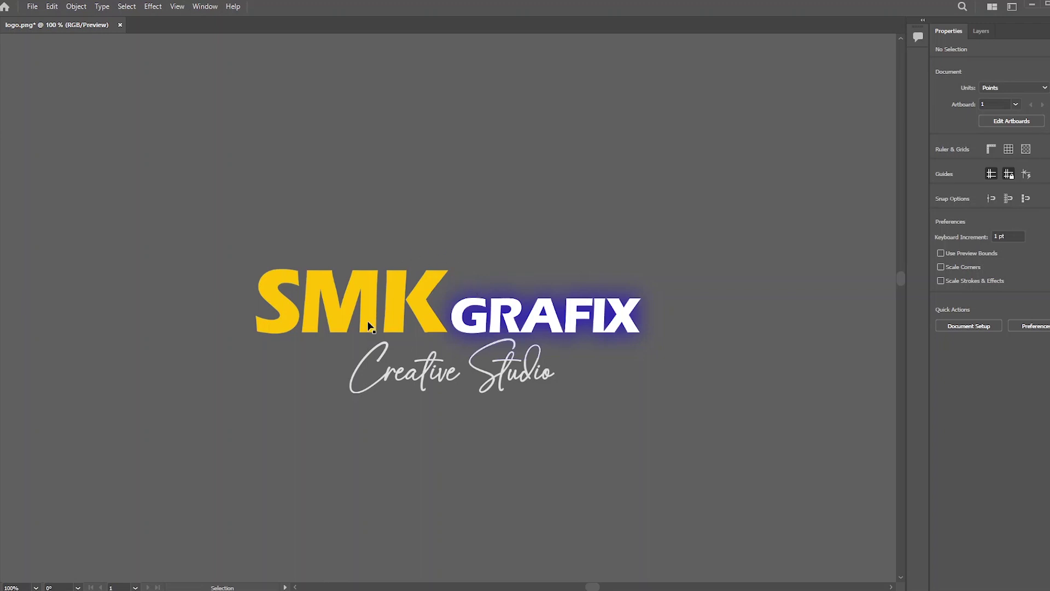
Bring the SMK GRAFIX logo from Illustrator into the Photoshop chick photo as a smart object, above the chick's head beside the Swift icon
{"action": "left_click_drag", "start_coordinate": [417, 304], "coordinate": [289, 517]}
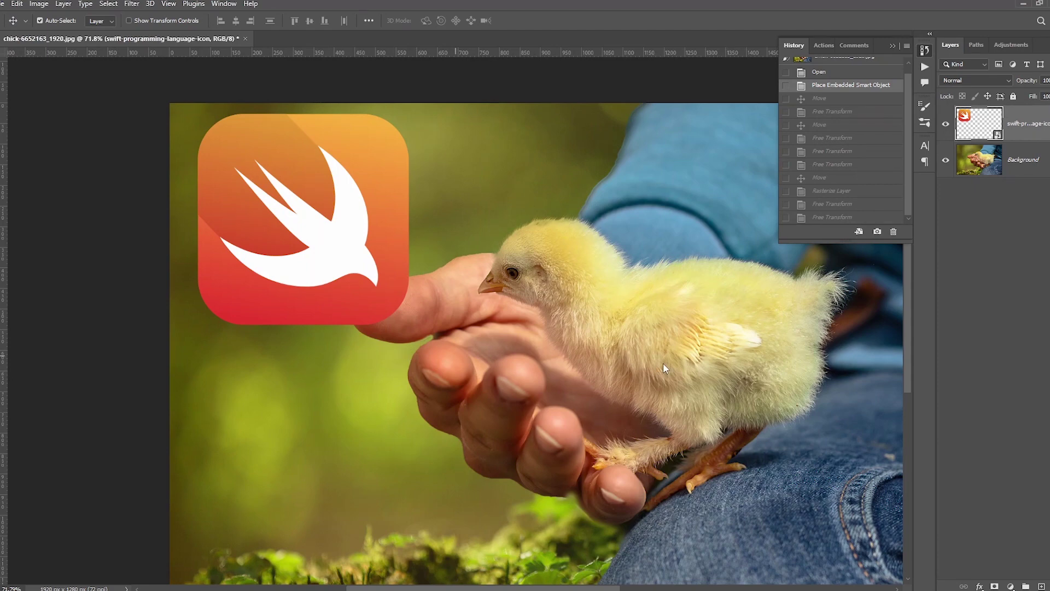
{"action": "key", "text": "ctrl+v"}
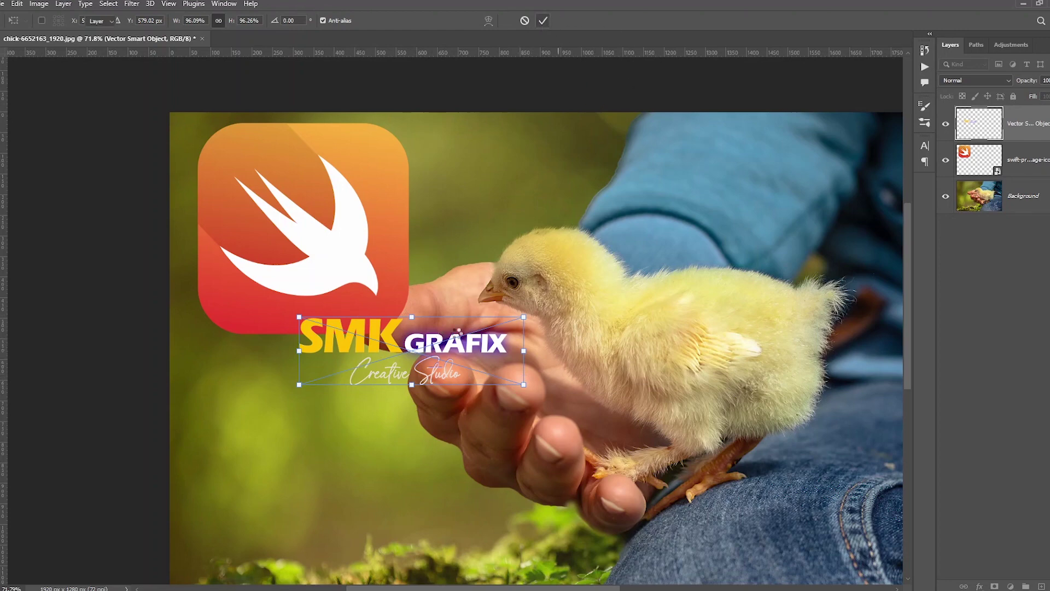
{"action": "key", "text": "Return"}
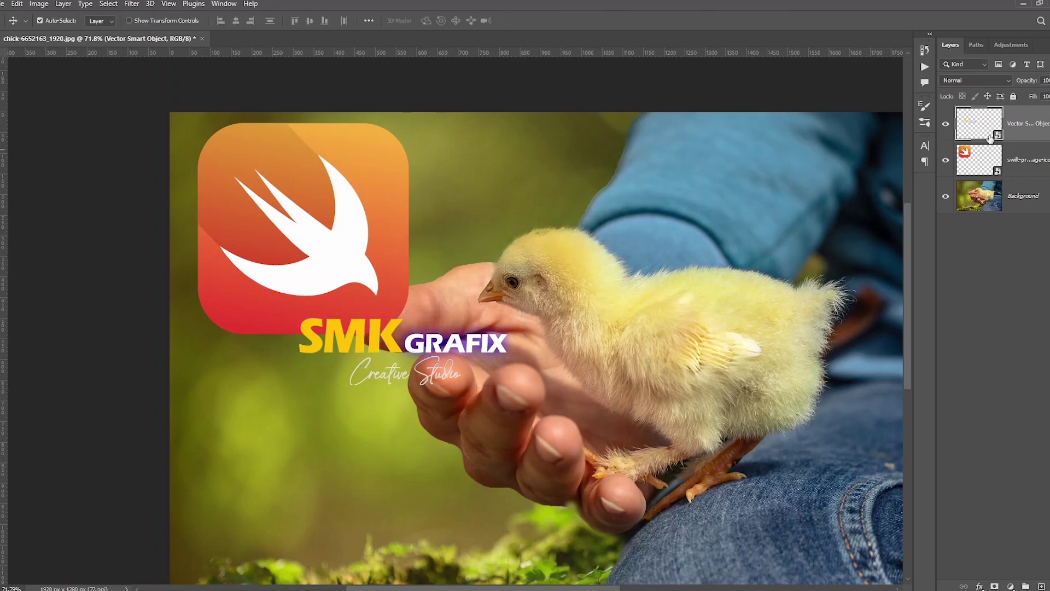
{"action": "left_click_drag", "start_coordinate": [936, 117], "coordinate": [898, 118]}
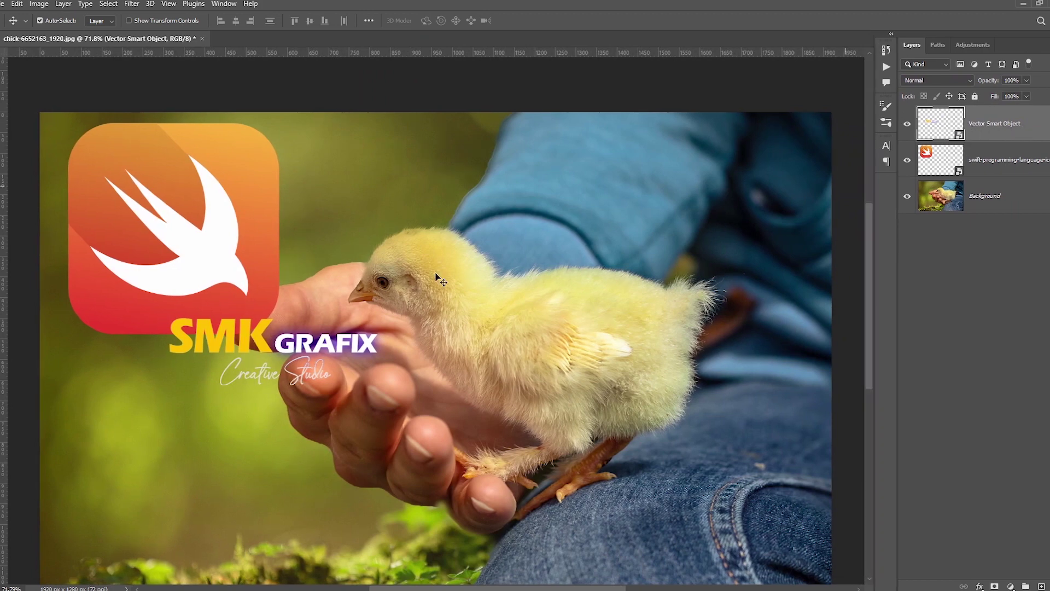
{"action": "left_click_drag", "start_coordinate": [334, 323], "coordinate": [449, 148]}
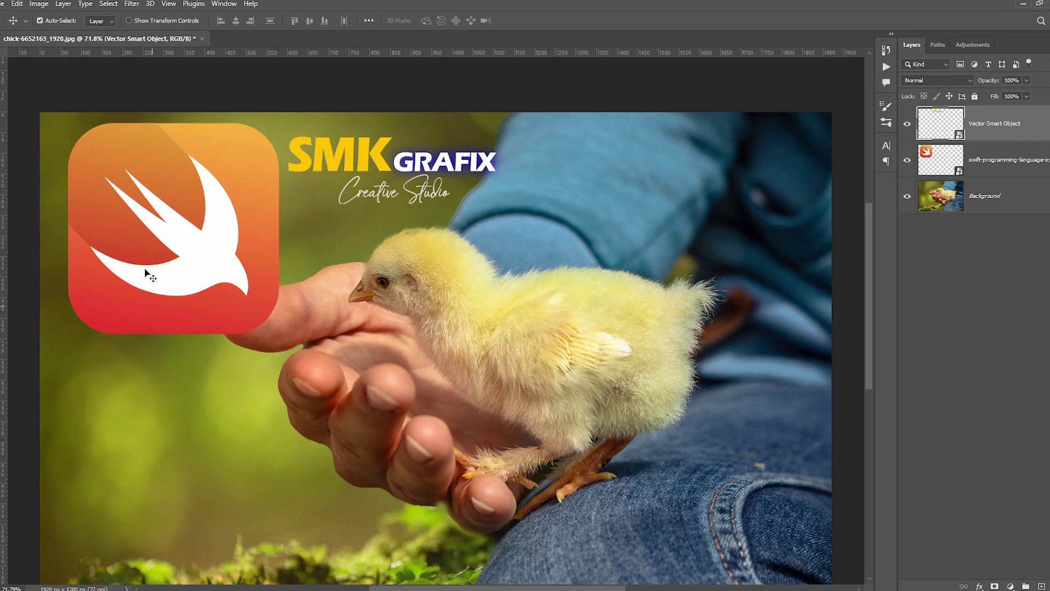
Apply the Filter Gallery's Smudge Stick effect to the Swift icon with stroke length 2, highlight area 0 and intensity 10
{"action": "left_click", "coordinate": [170, 250]}
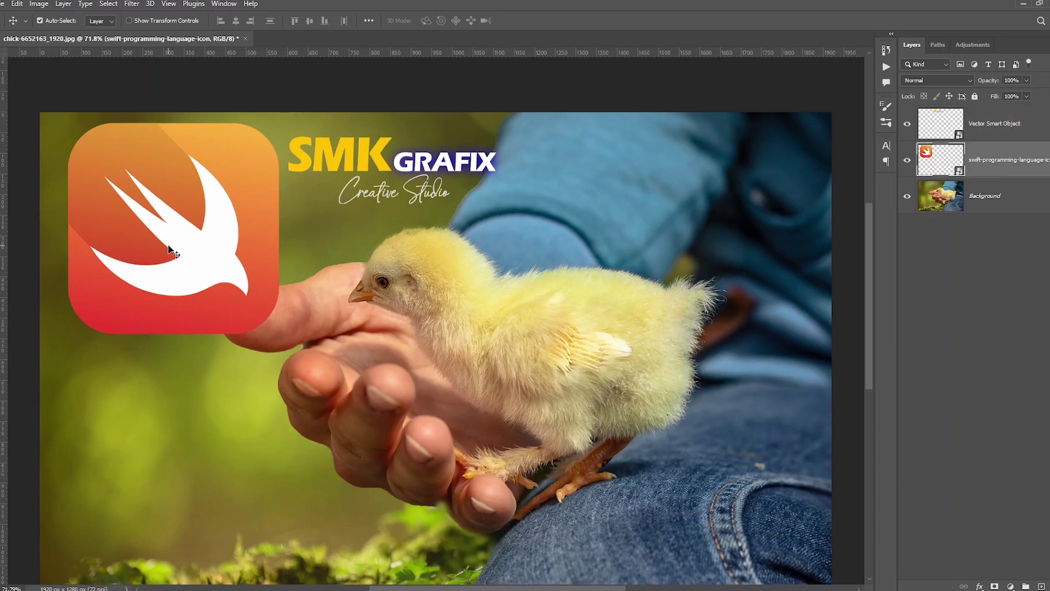
{"action": "left_click", "coordinate": [132, 3]}
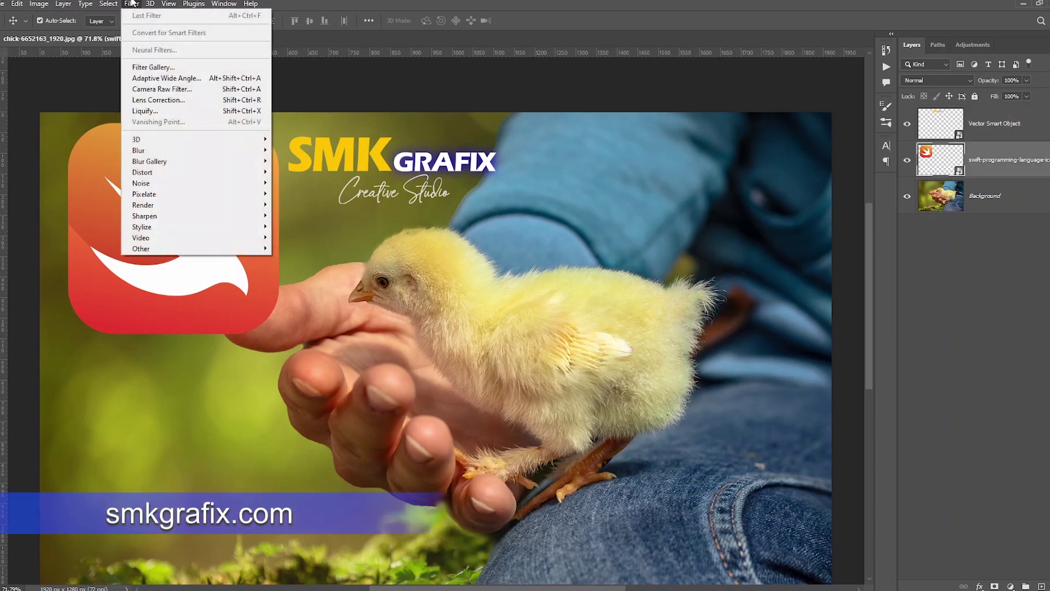
{"action": "left_click", "coordinate": [145, 67]}
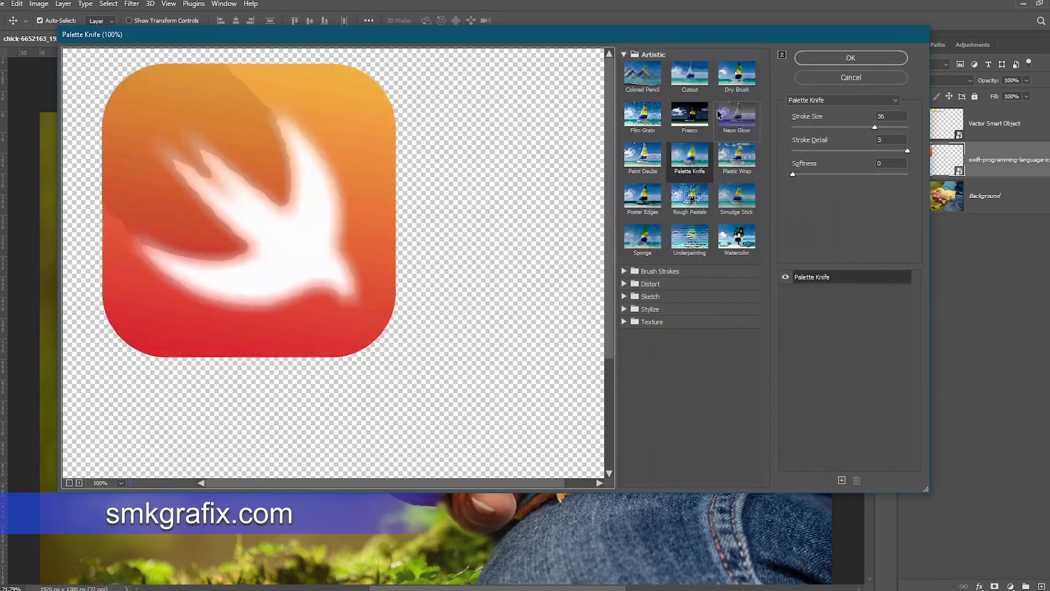
{"action": "left_click", "coordinate": [643, 197]}
{"action": "left_click", "coordinate": [643, 238]}
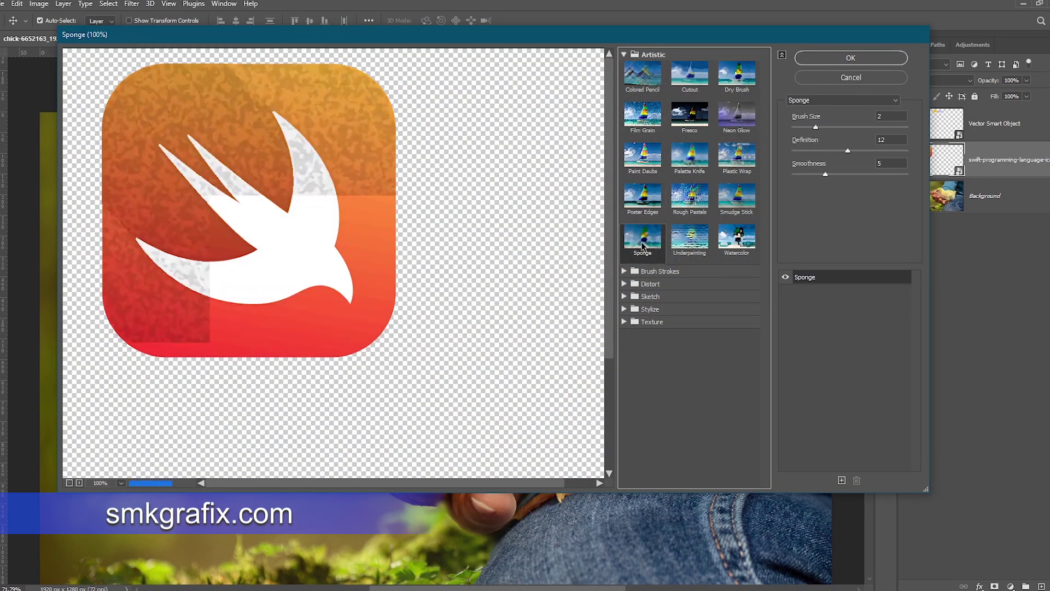
{"action": "left_click", "coordinate": [683, 240]}
{"action": "left_click", "coordinate": [690, 197]}
{"action": "left_click", "coordinate": [737, 197]}
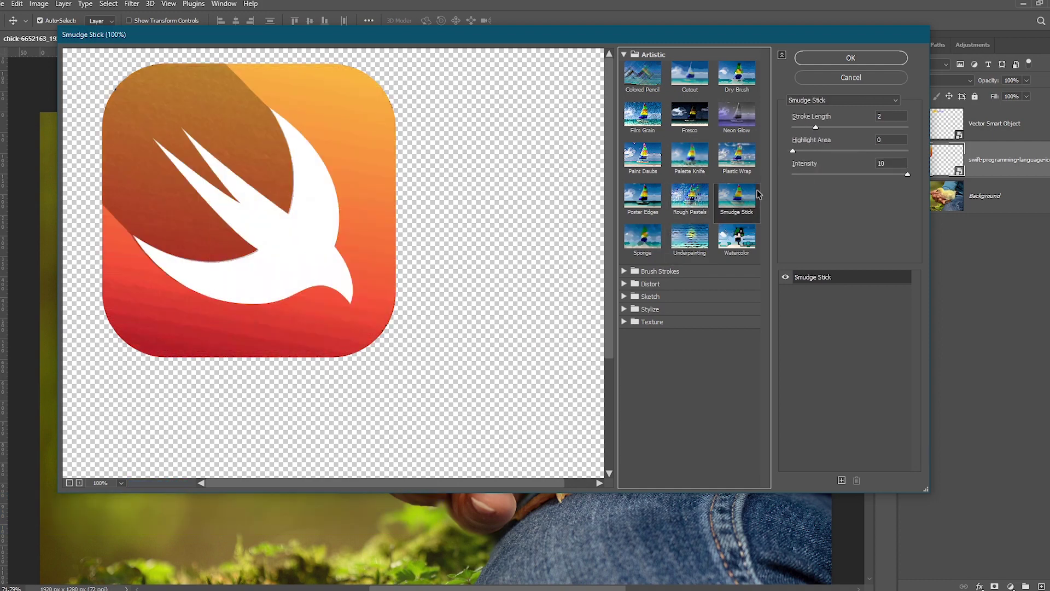
{"action": "left_click", "coordinate": [851, 60]}
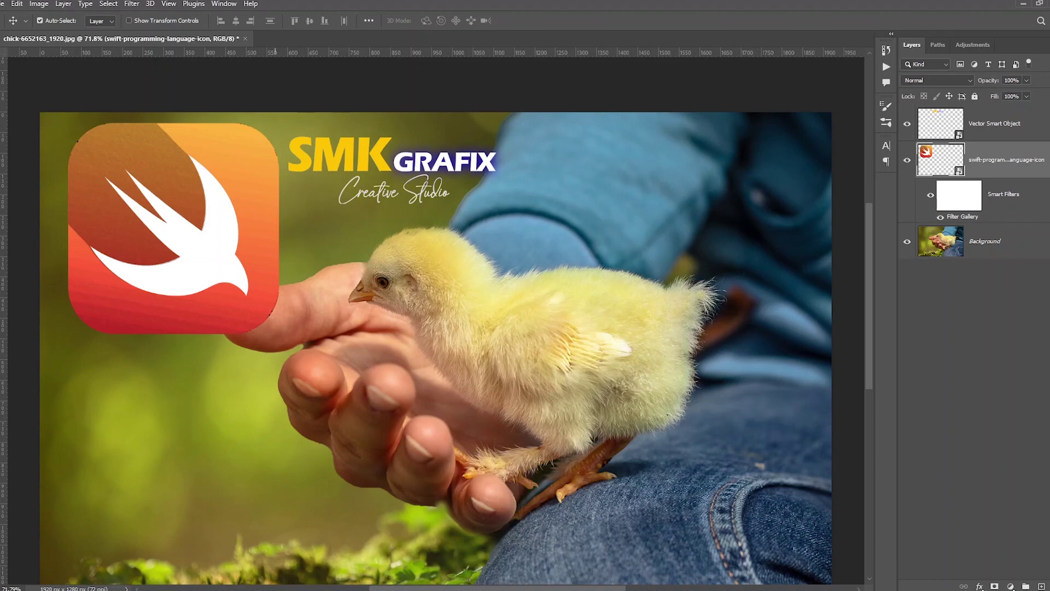
Add a layer mask to the SMK GRAFIX logo's smart object layer
{"action": "left_click", "coordinate": [977, 114]}
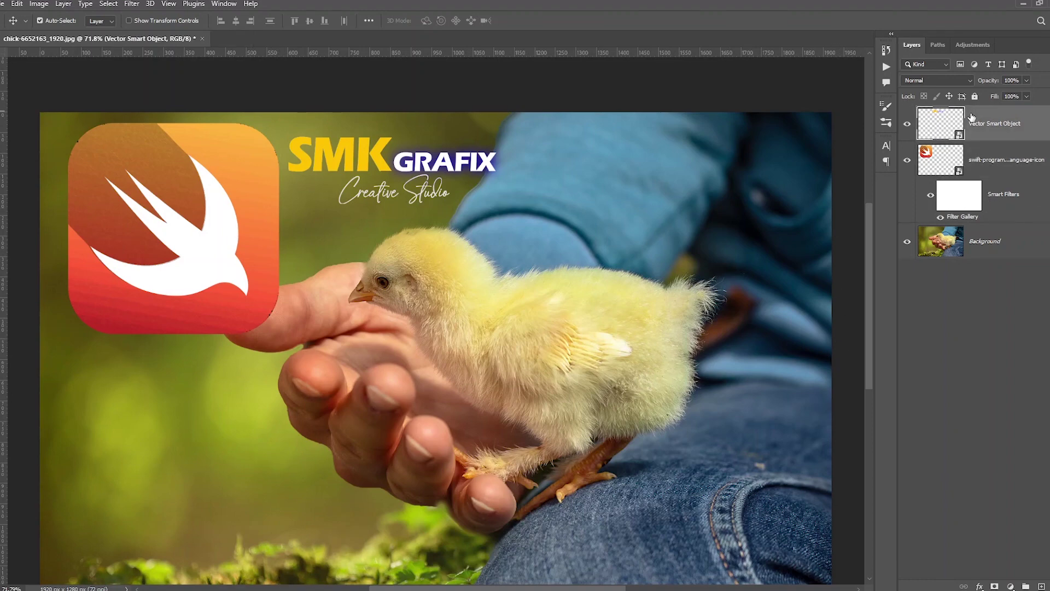
{"action": "left_click", "coordinate": [994, 586]}
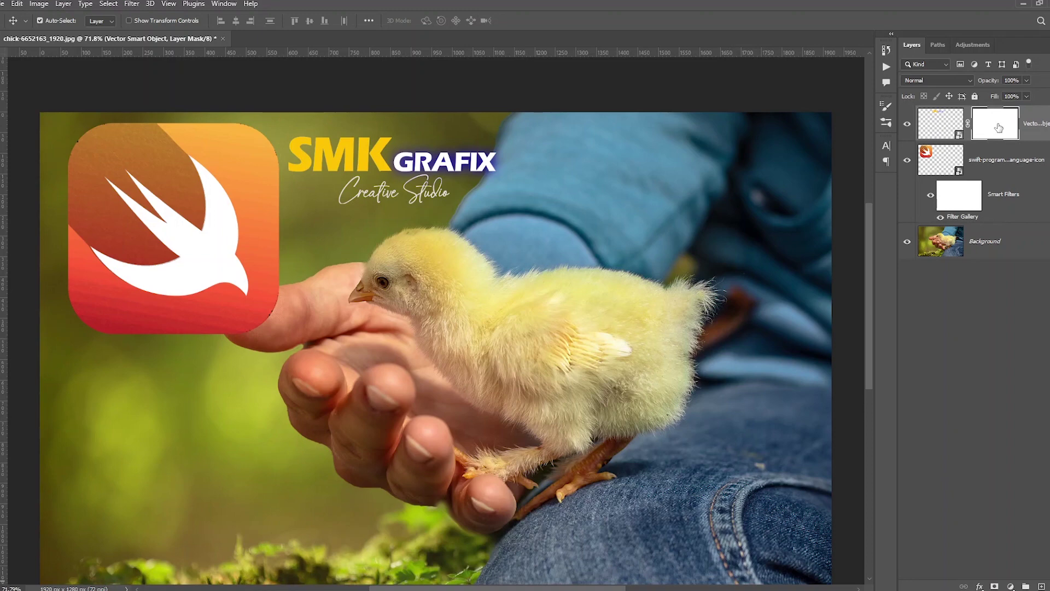
Distort the Swift icon by pulling three of its corners in toward its upper-left corner until it forms a small skewed wedge, and apply the transform
{"action": "left_click", "coordinate": [246, 164]}
{"action": "key", "text": "ctrl+t"}
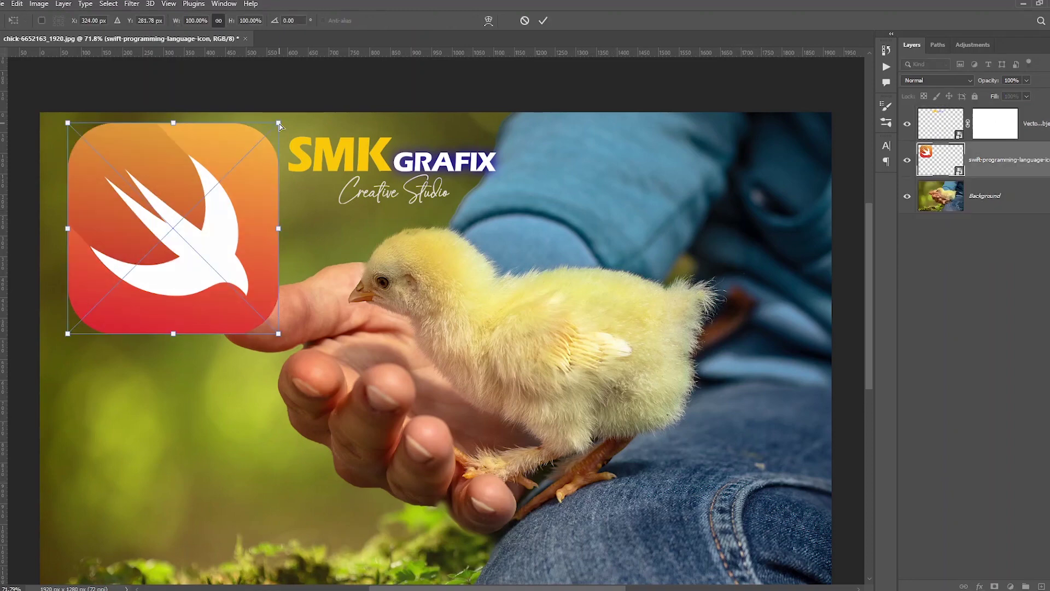
{"action": "left_click_drag", "start_coordinate": [279, 124], "coordinate": [135, 156]}
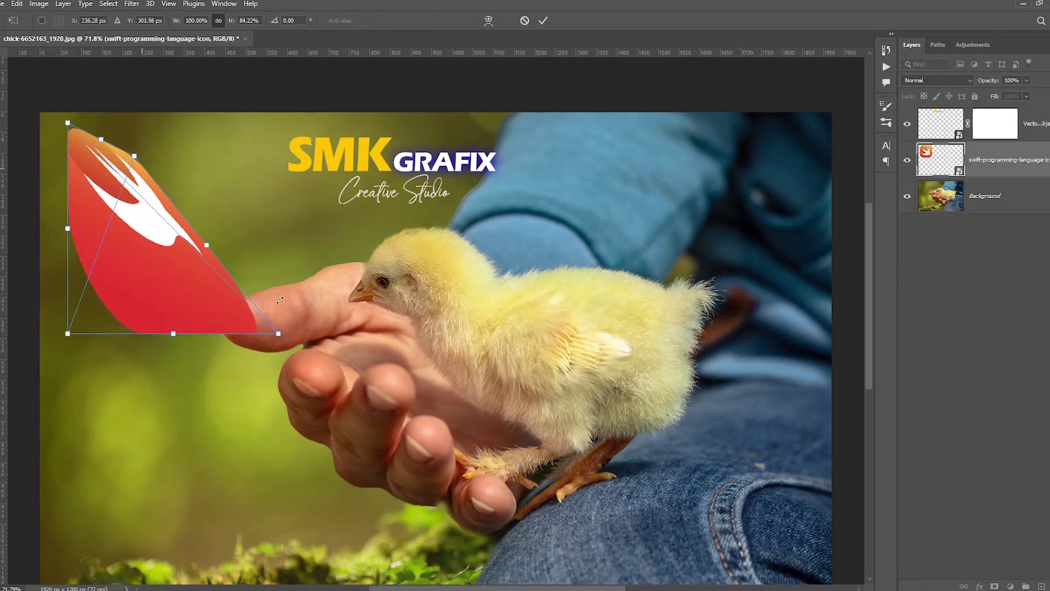
{"action": "left_click_drag", "start_coordinate": [278, 334], "coordinate": [164, 169]}
{"action": "left_click_drag", "start_coordinate": [67, 333], "coordinate": [36, 188]}
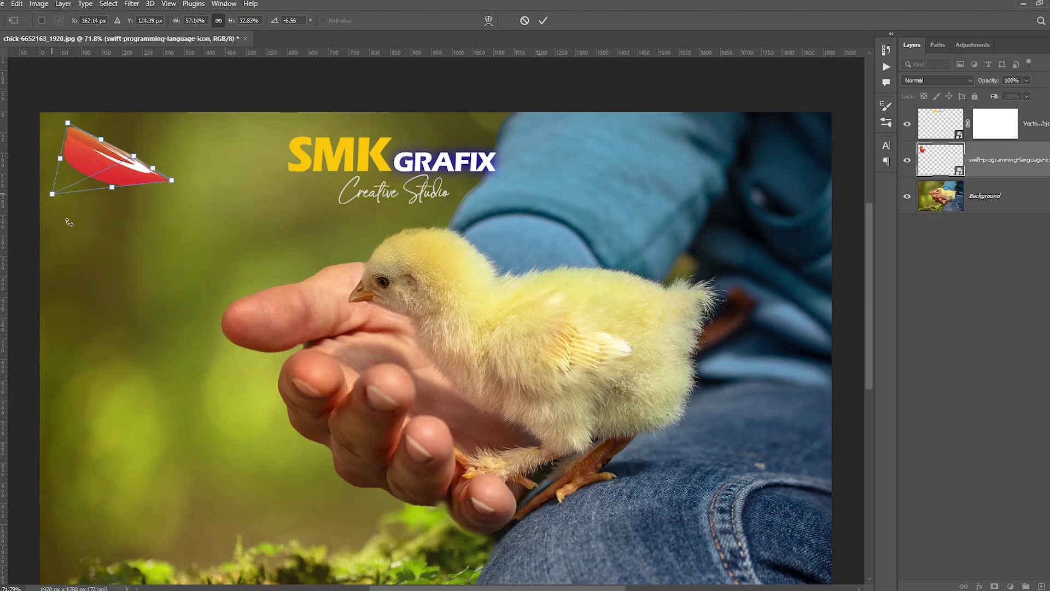
{"action": "left_click", "coordinate": [543, 20]}
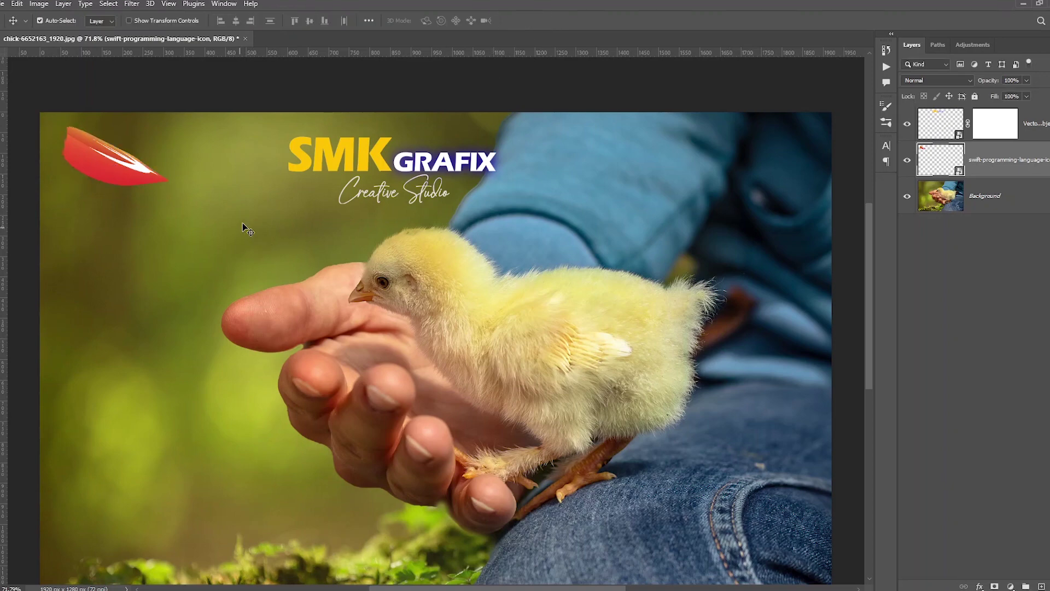
Reset the Swift icon's smart object transform and move the icon fully inside the photo, beside the hand holding the chick
{"action": "right_click", "coordinate": [1028, 171]}
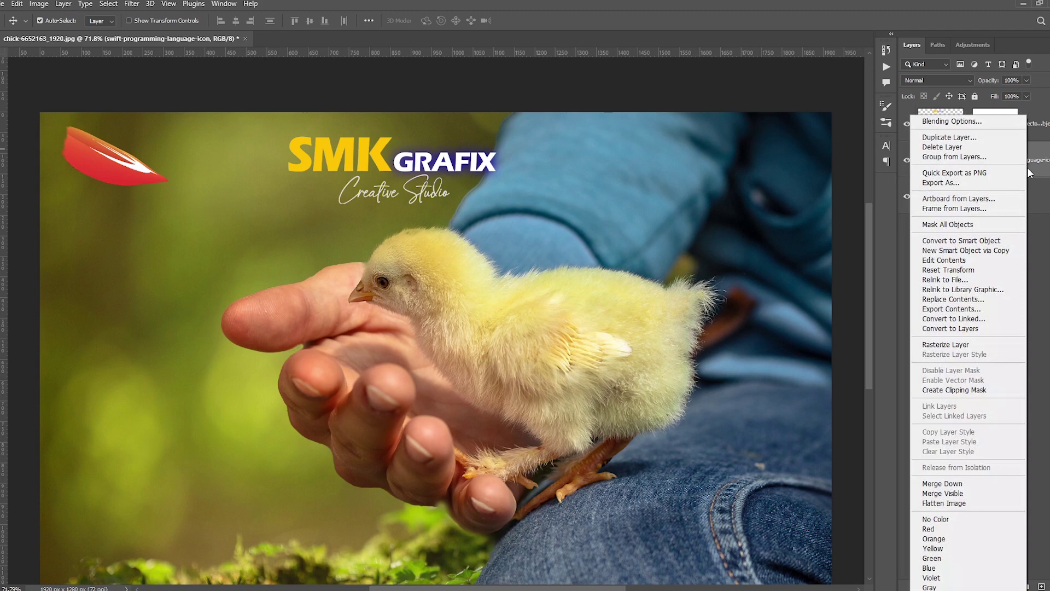
{"action": "left_click", "coordinate": [971, 270]}
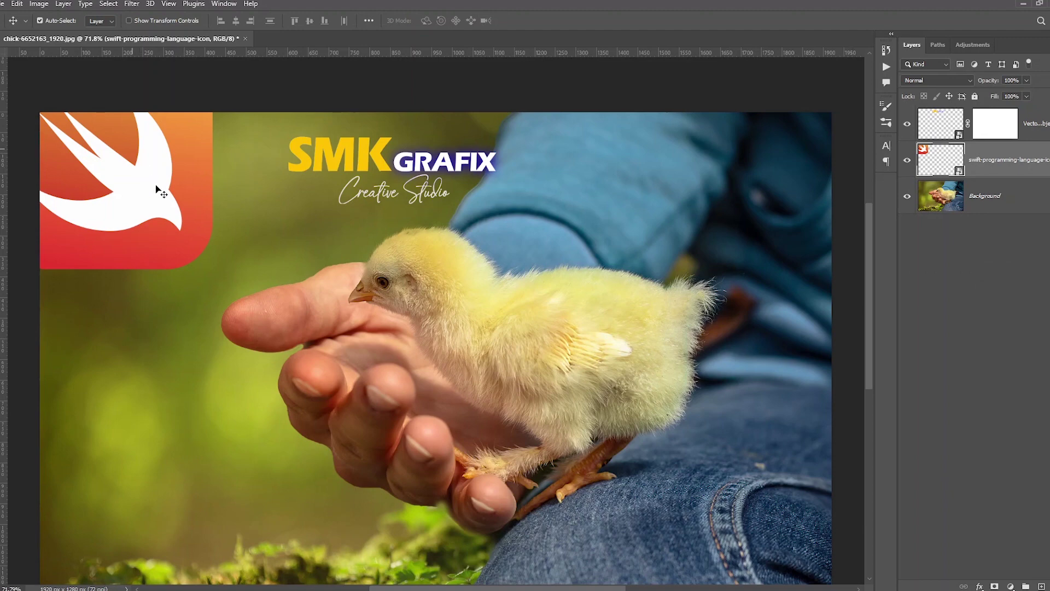
{"action": "left_click_drag", "start_coordinate": [154, 189], "coordinate": [220, 296]}
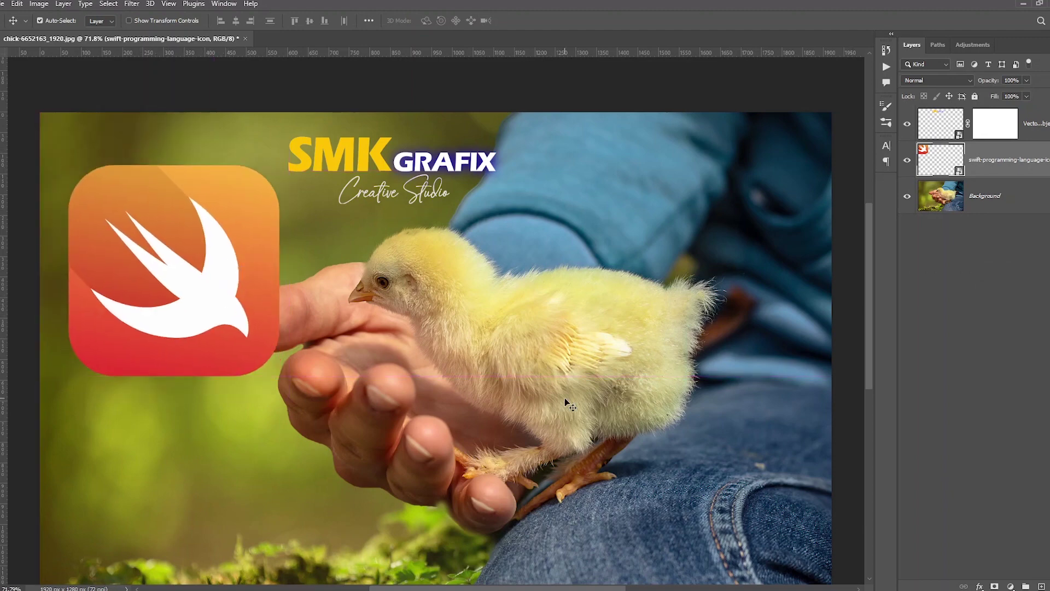
{"action": "left_click", "coordinate": [64, 4]}
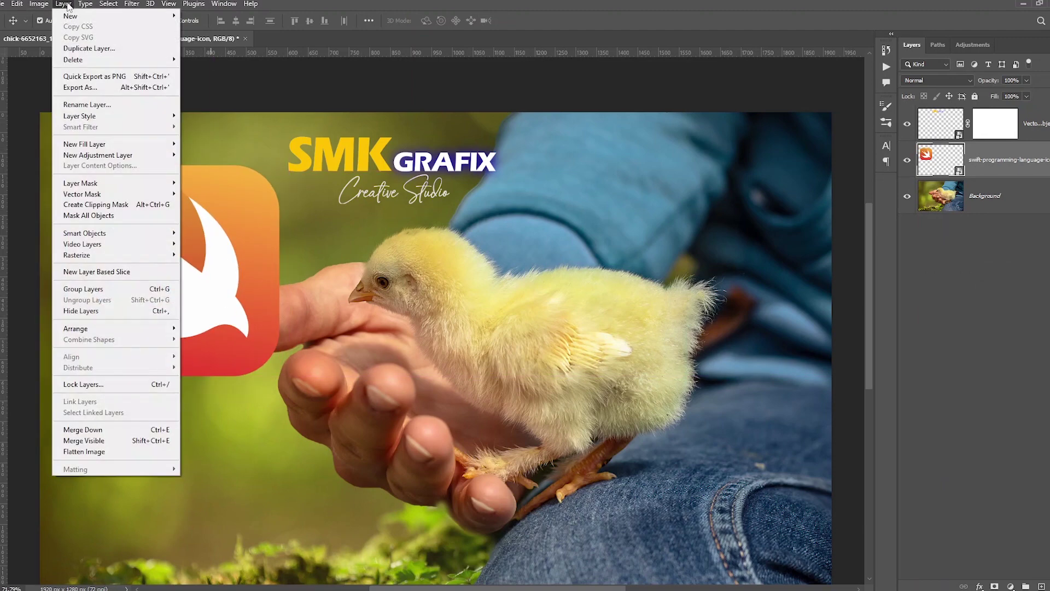
{"action": "mouse_move", "coordinate": [99, 236]}
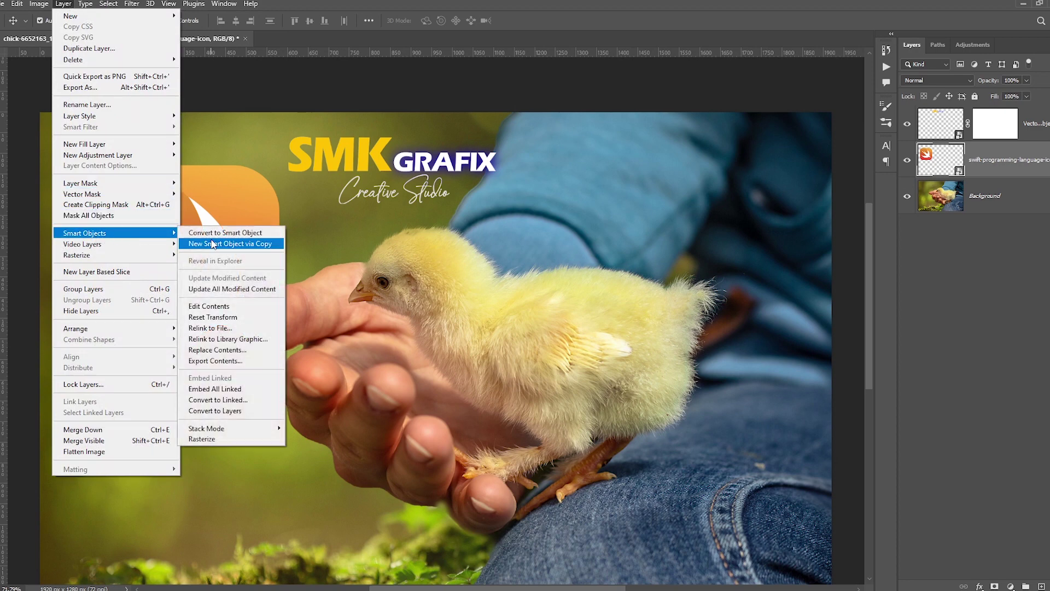
{"action": "left_click", "coordinate": [439, 386]}
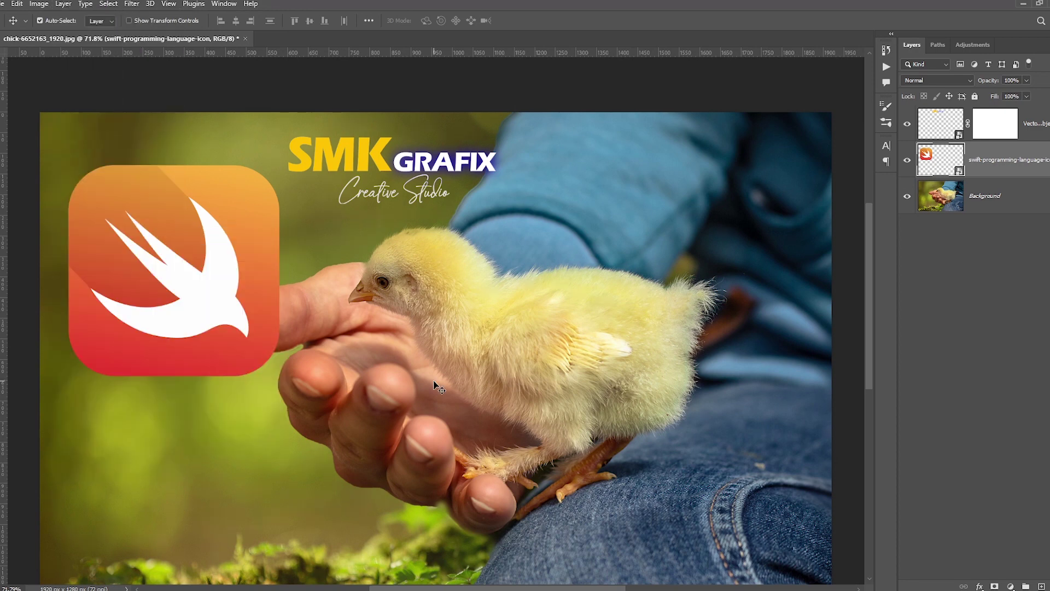